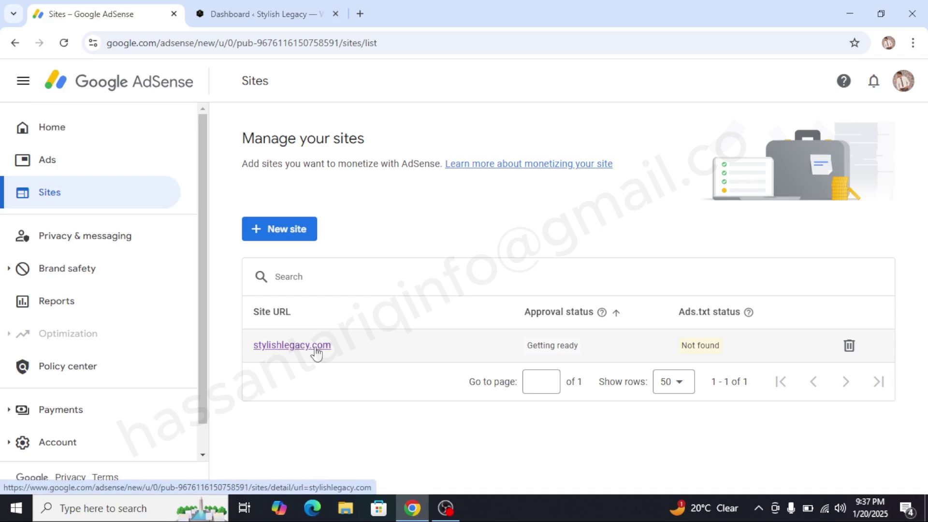
Step: Open the site ownership verification for stylishlegacy.com, choose the Ads.txt snippet method and copy its code
click(317, 347)
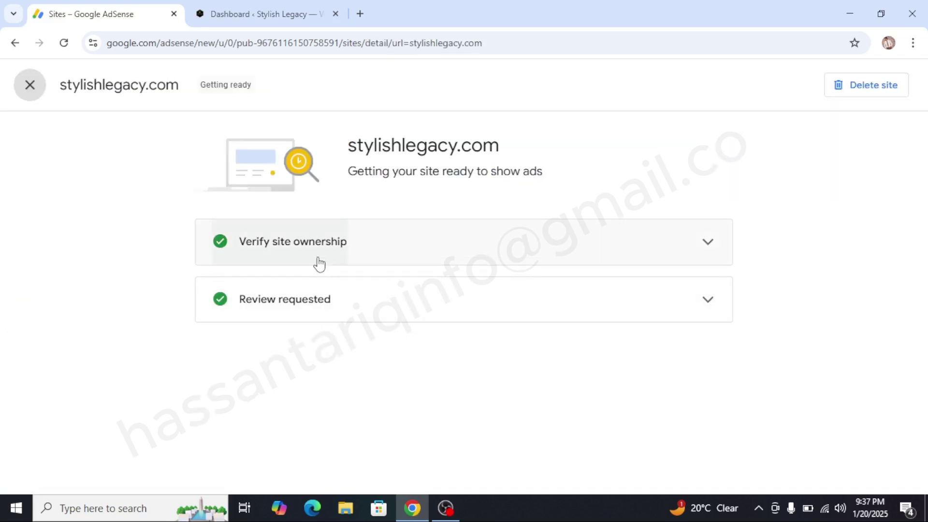
click(358, 259)
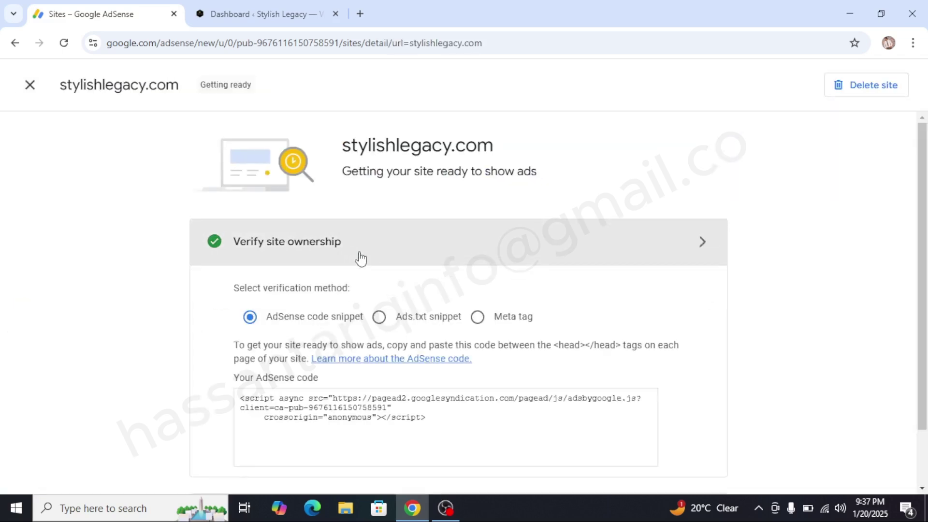
scroll(290, 253, down, 2)
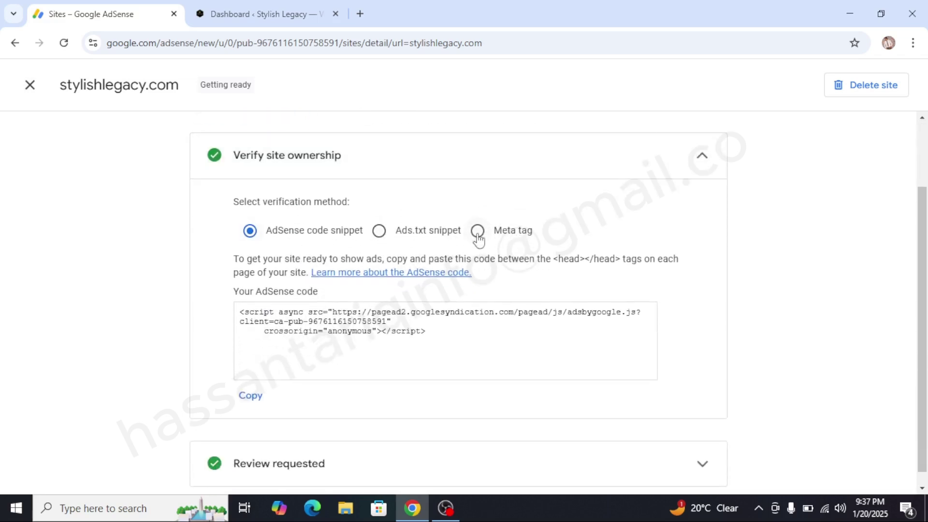
click(379, 233)
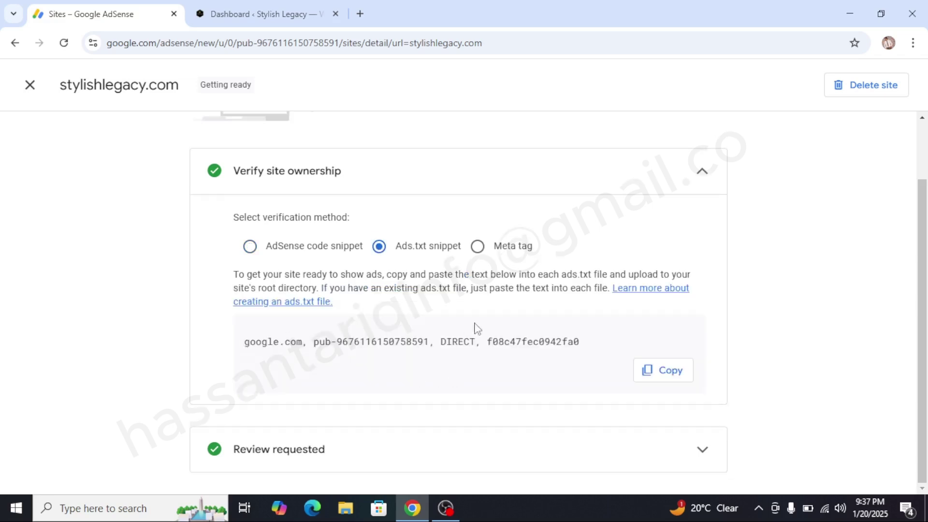
right_click(546, 344)
click(539, 346)
click(663, 377)
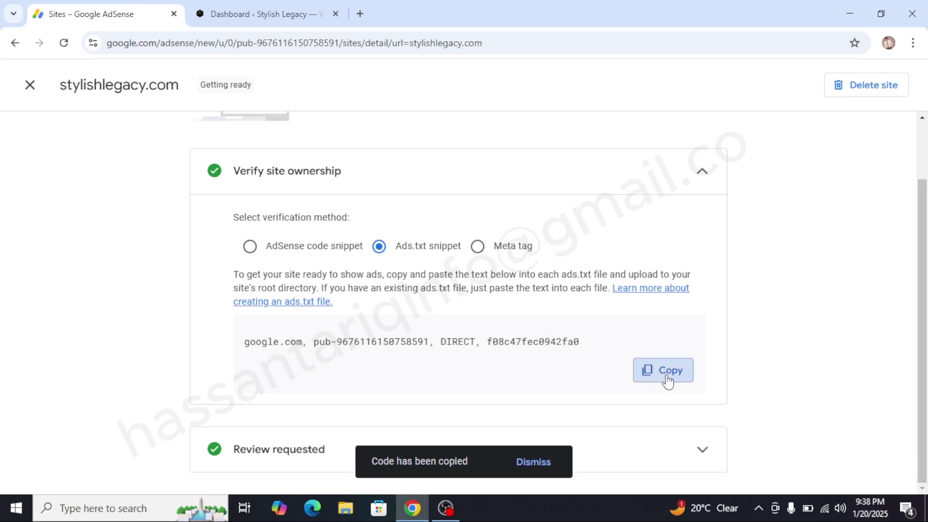
Step: Switch to the site's WordPress dashboard and open the list of installed plugins
click(260, 13)
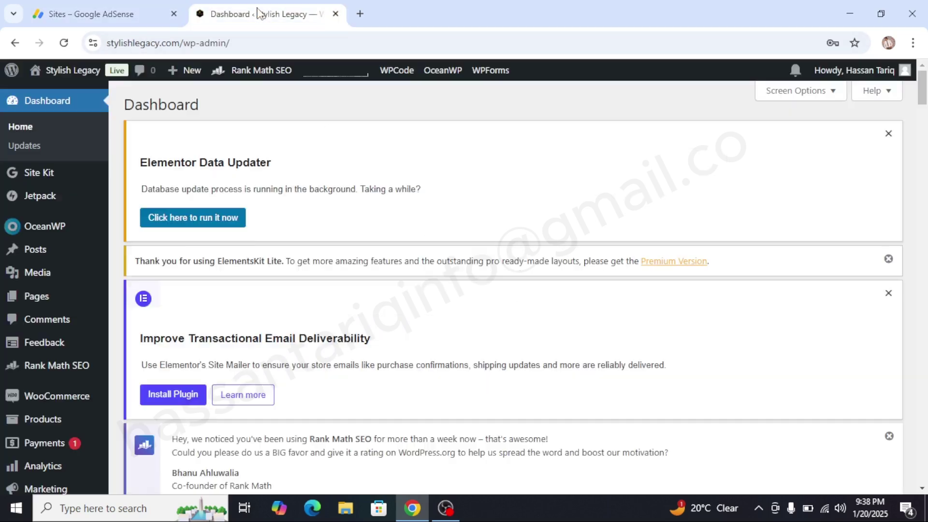
scroll(68, 341, down, 4)
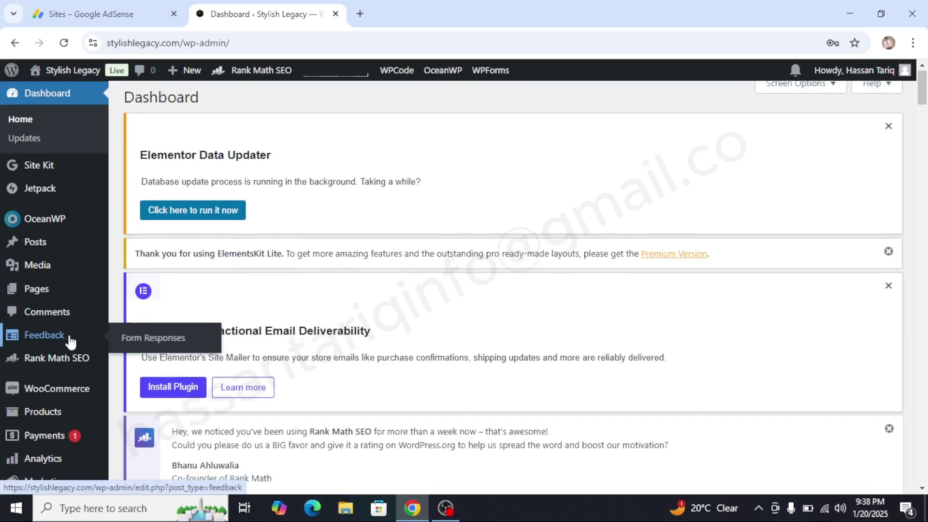
scroll(71, 343, up, 5)
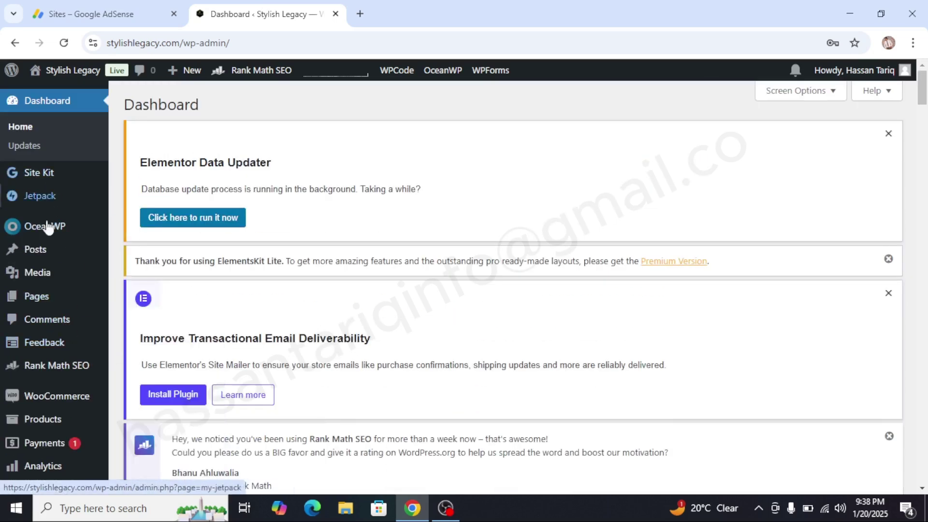
scroll(57, 341, down, 7)
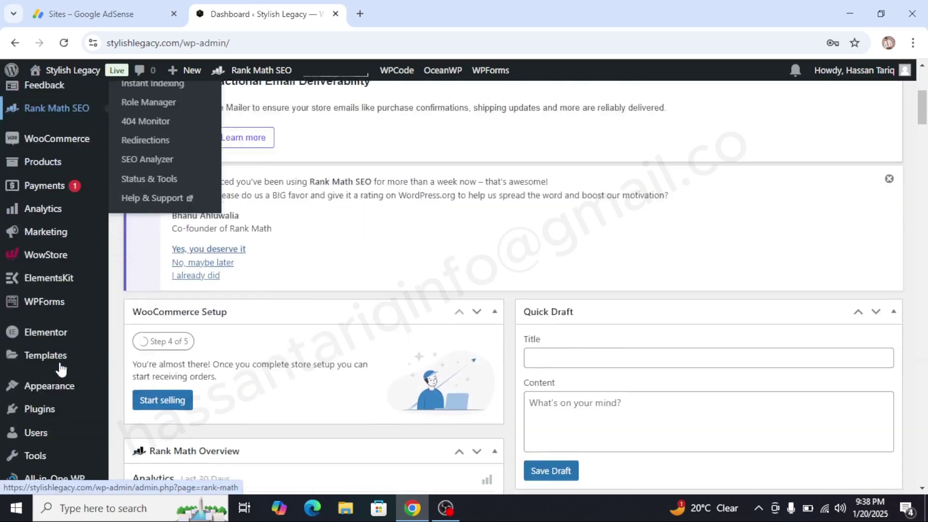
click(51, 288)
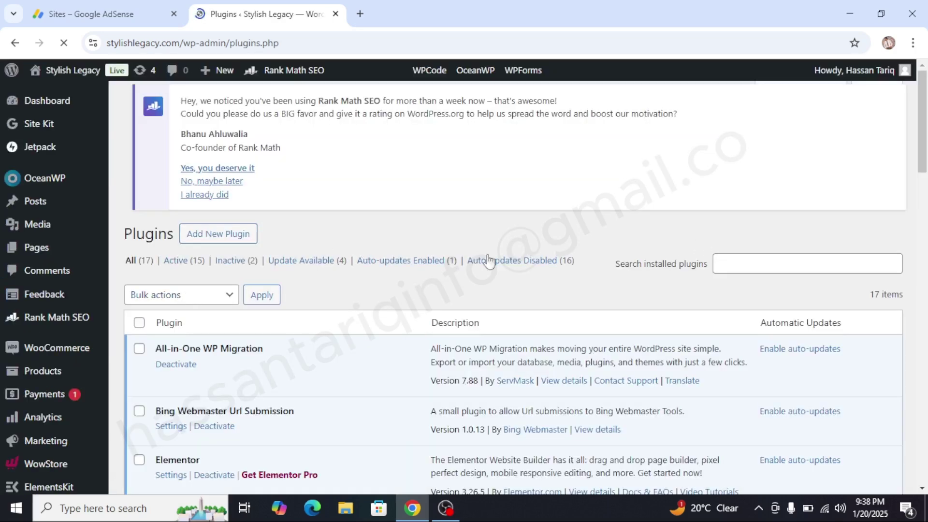
scroll(343, 247, down, 1)
scroll(339, 245, up, 1)
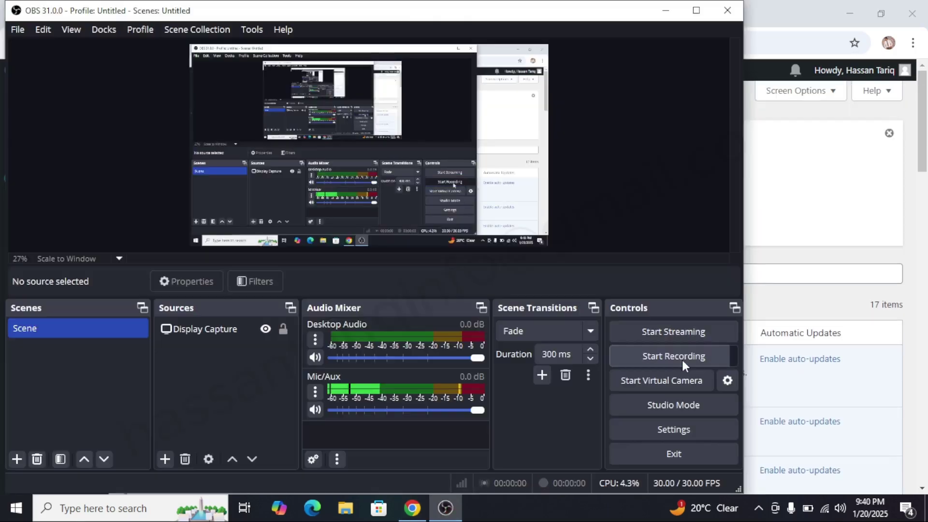
click(683, 360)
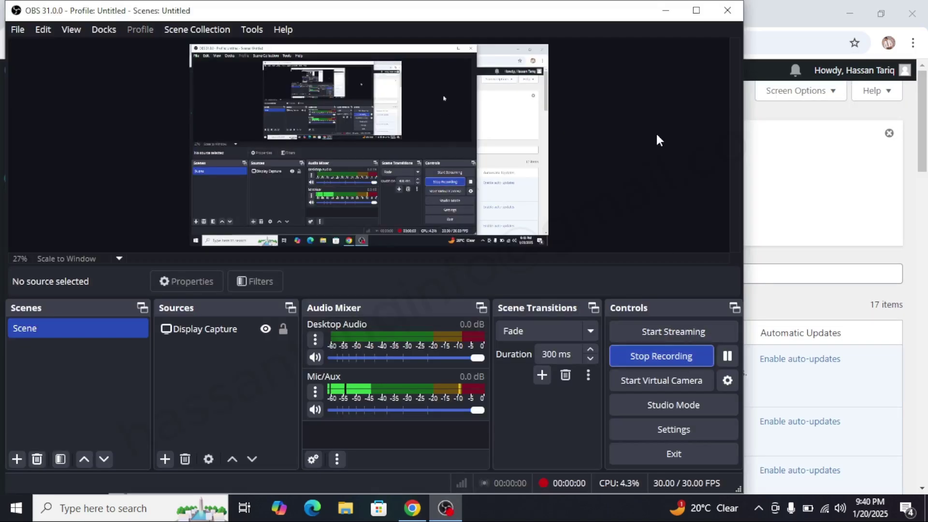
click(662, 14)
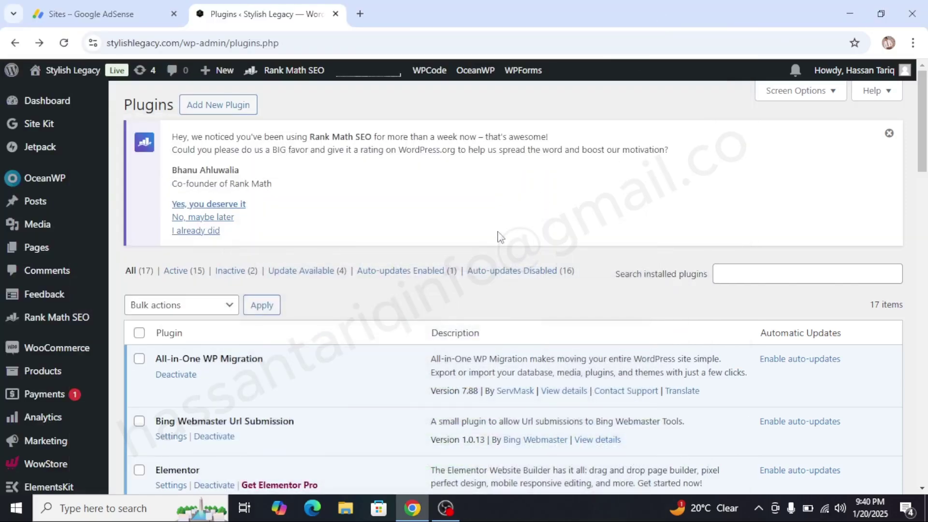
Step: Search the new plugins for "file manager" and install the File Manager plugin by mndpsingh287
click(225, 112)
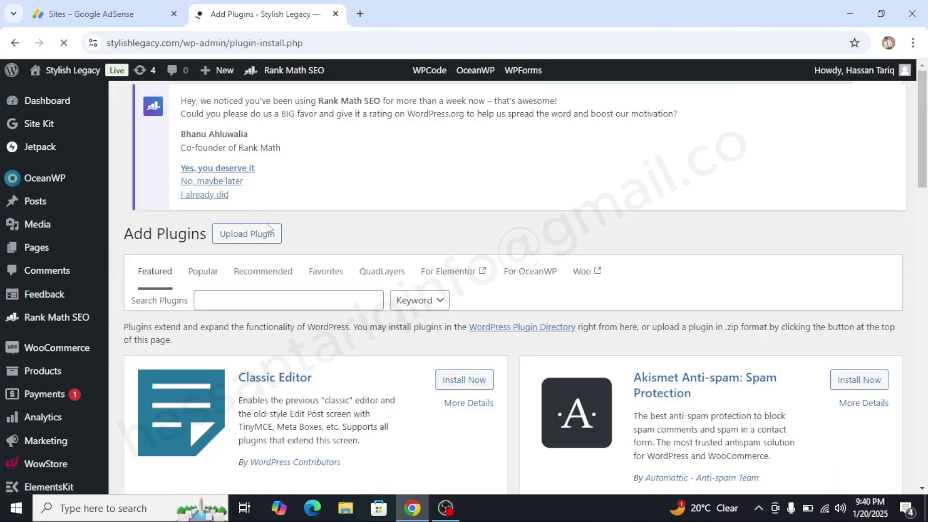
click(251, 301)
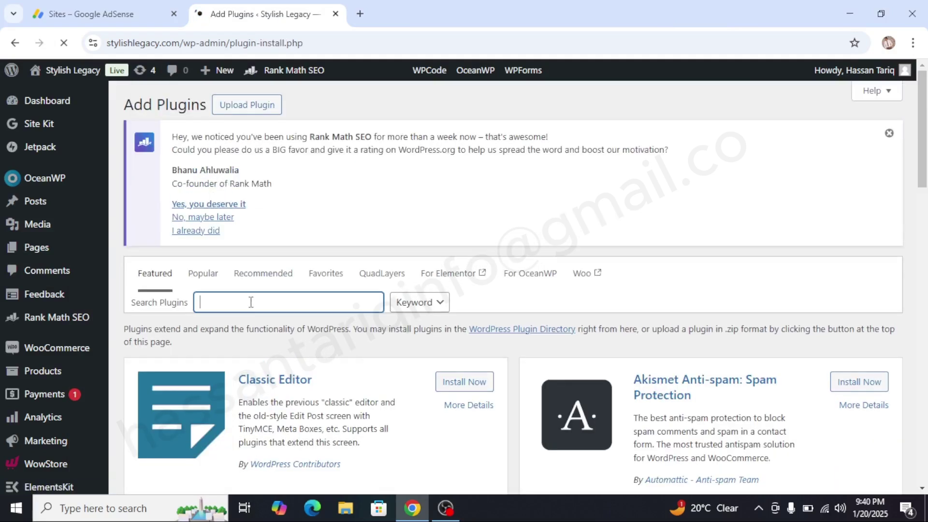
text(file manager)
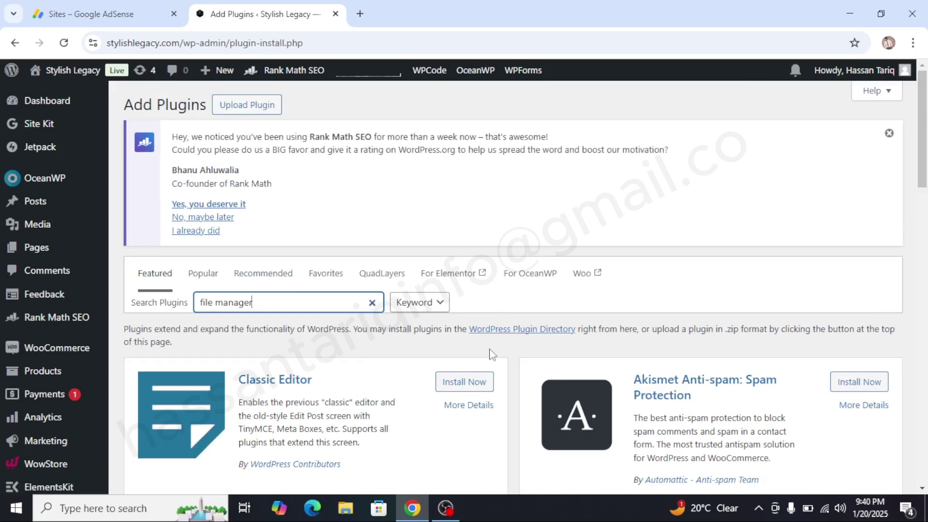
scroll(401, 346, down, 2)
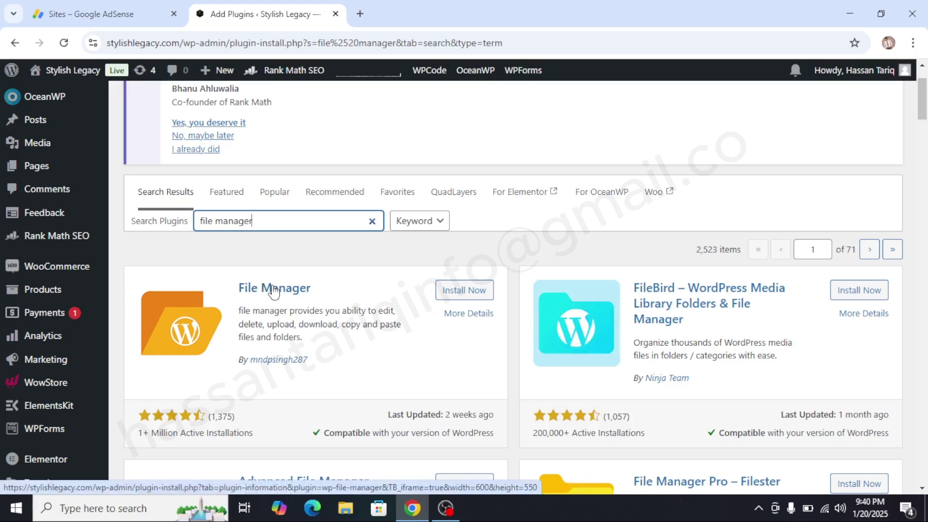
click(459, 292)
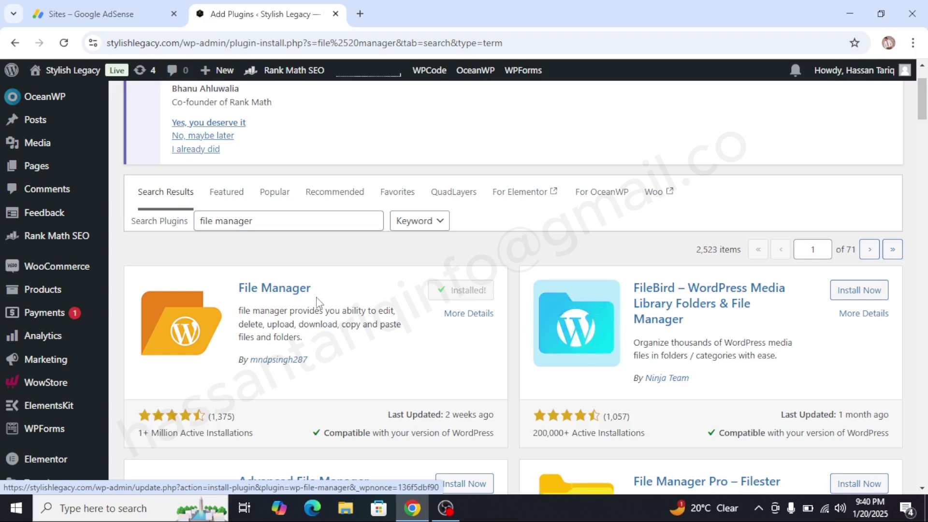
Step: Reload the plugin search page and activate the installed File Manager plugin
click(63, 43)
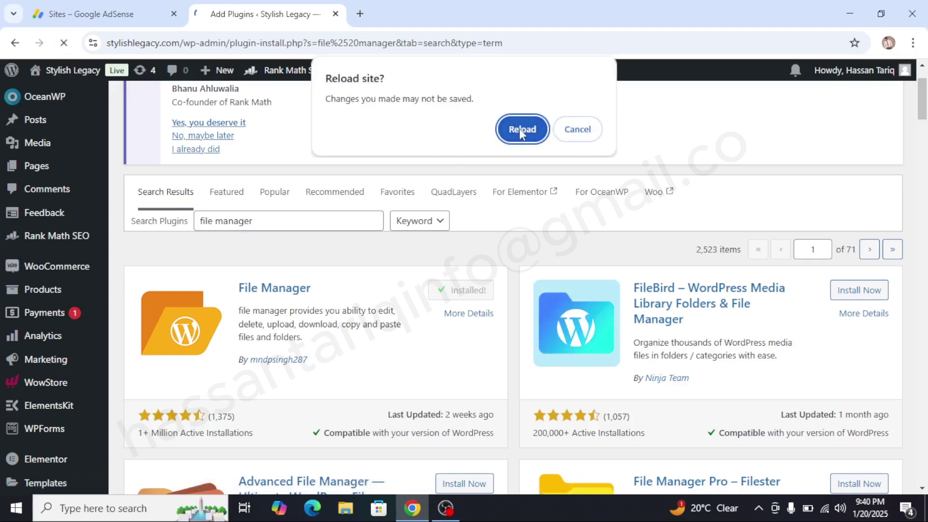
click(519, 129)
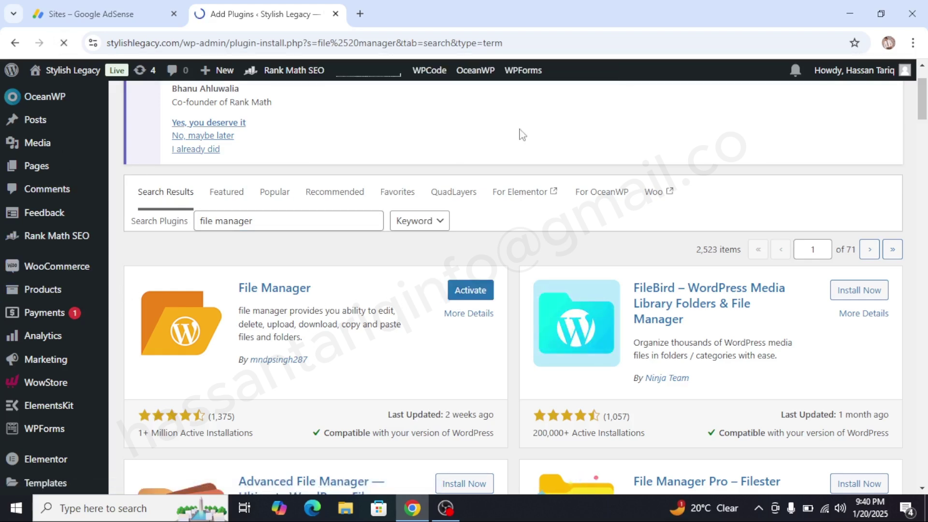
click(455, 300)
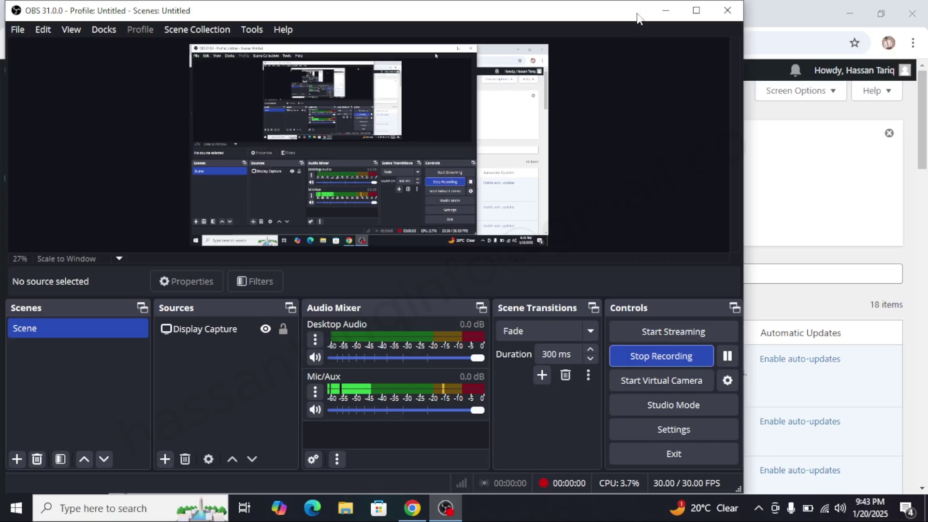
click(665, 10)
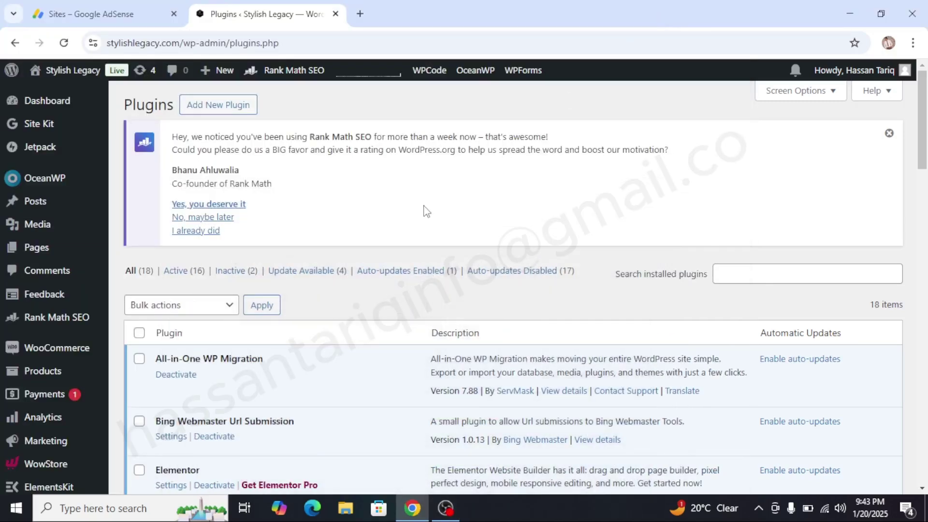
Step: Open the WP File Manager page in the WordPress admin
scroll(72, 350, down, 5)
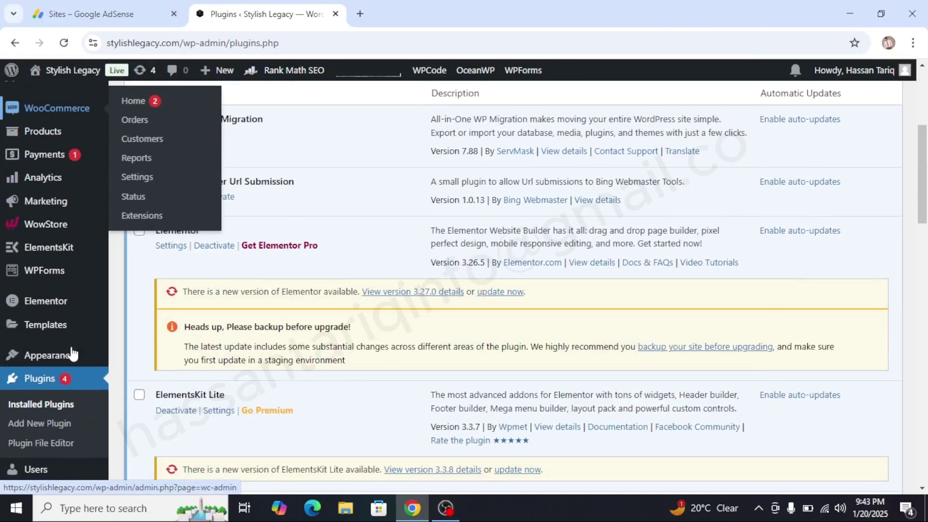
scroll(73, 355, down, 5)
mouse_move(20, 440)
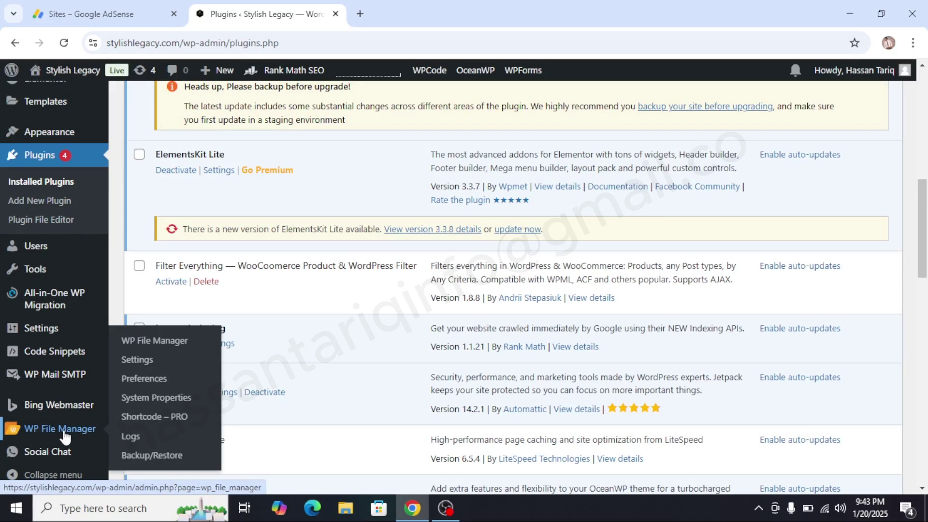
click(137, 345)
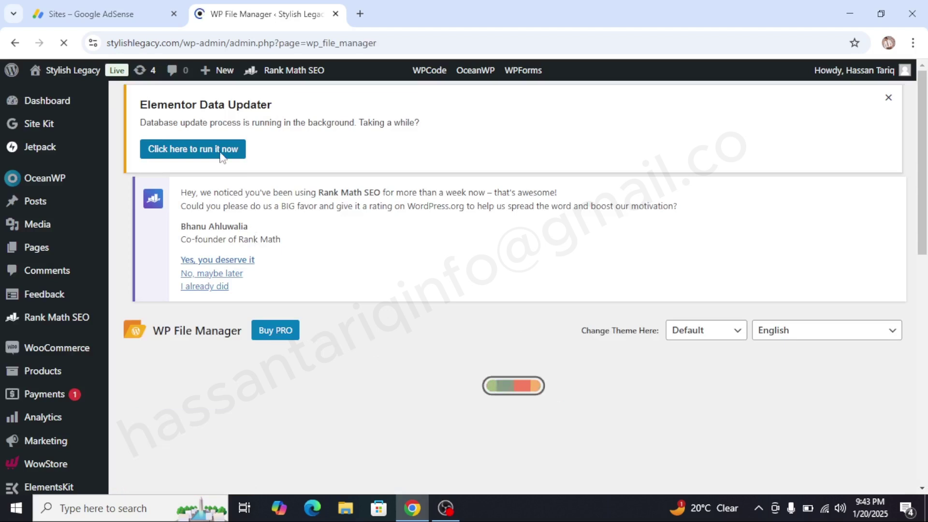
Step: Switch back to Google AdSense and copy the text "Ads.txt" from the verification method's name
click(107, 19)
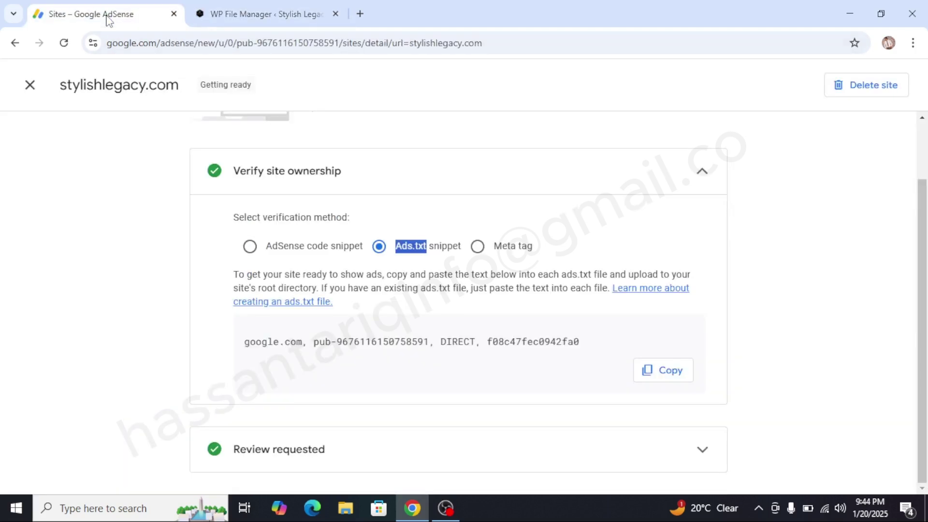
click(410, 234)
drag(427, 249, 396, 251)
right_click(405, 252)
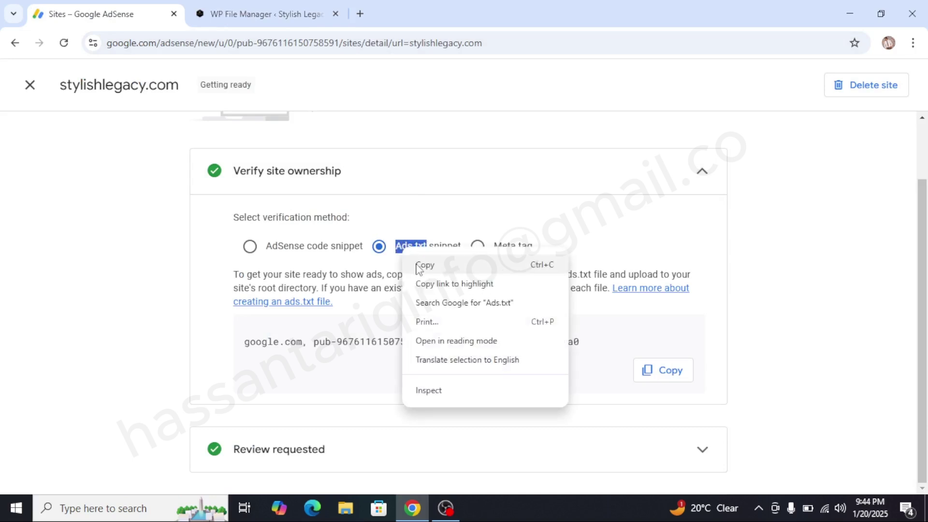
click(418, 266)
Step: Back in WP File Manager, create a plain text file named Ads.txt in the public_html folder
click(267, 15)
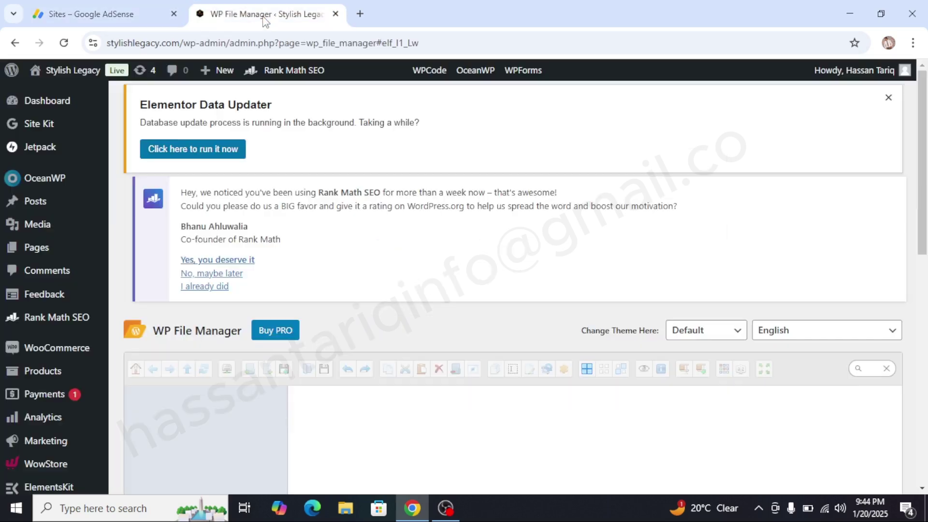
scroll(306, 290, down, 6)
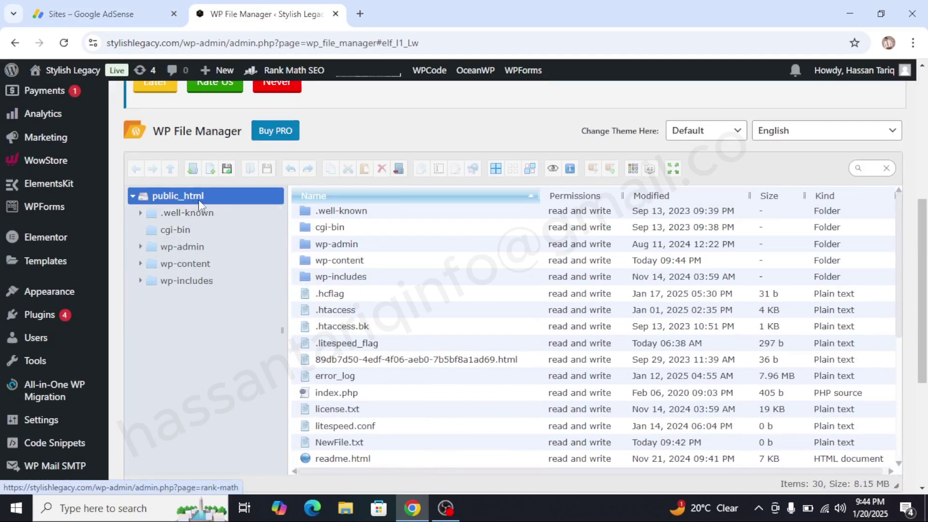
click(185, 196)
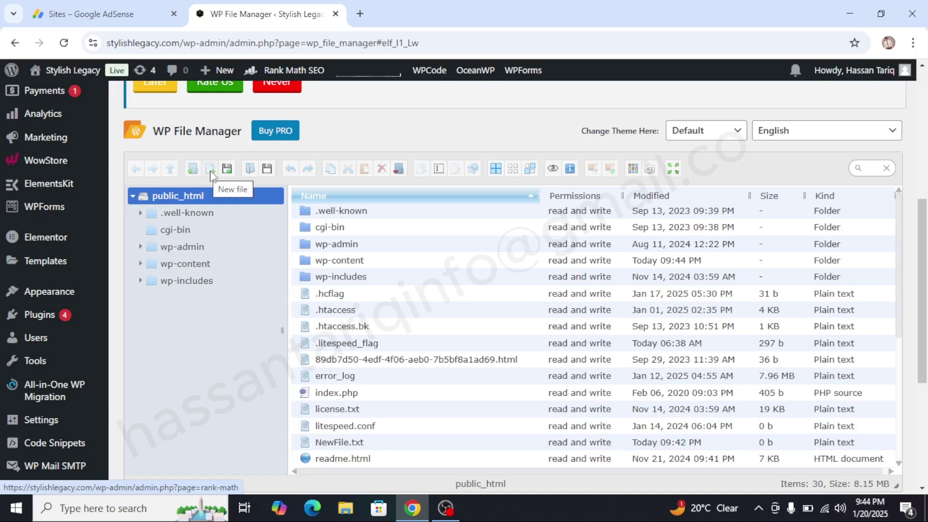
click(211, 172)
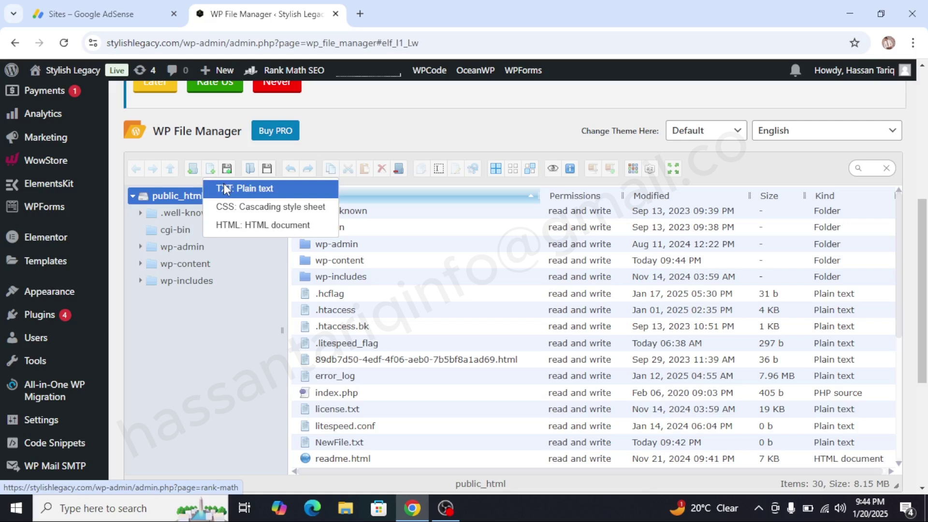
click(224, 188)
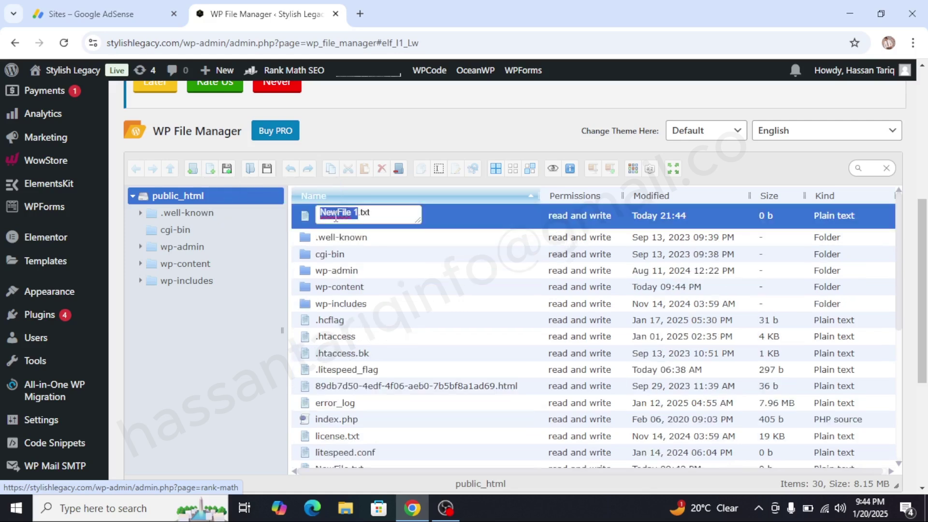
triple_click(384, 215)
right_click(385, 216)
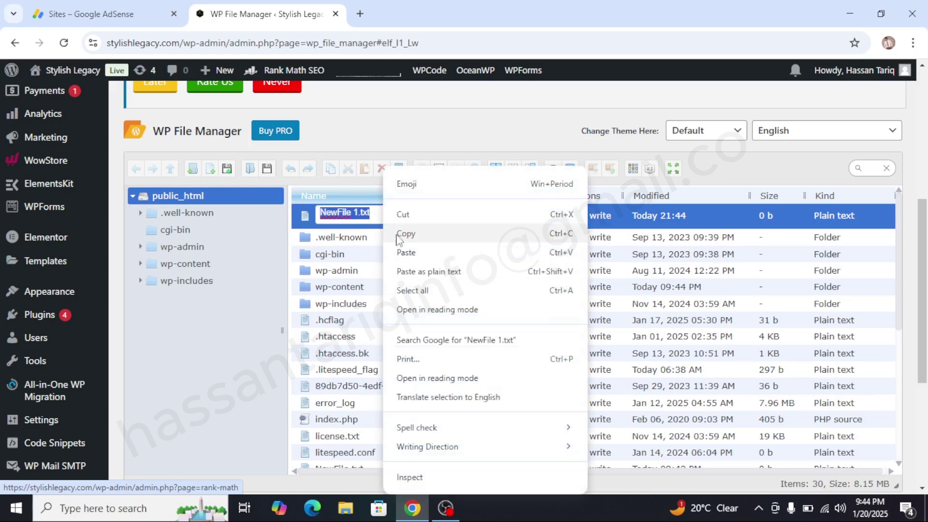
click(400, 253)
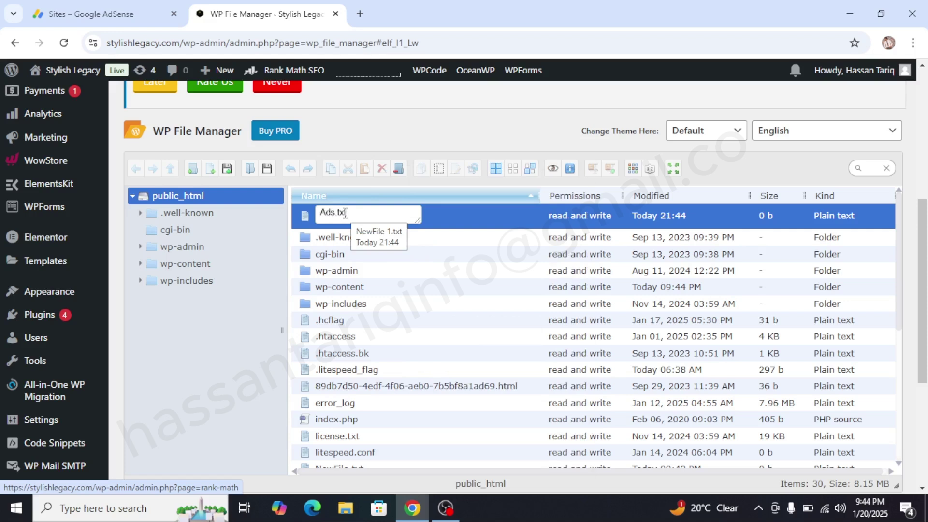
key(Return)
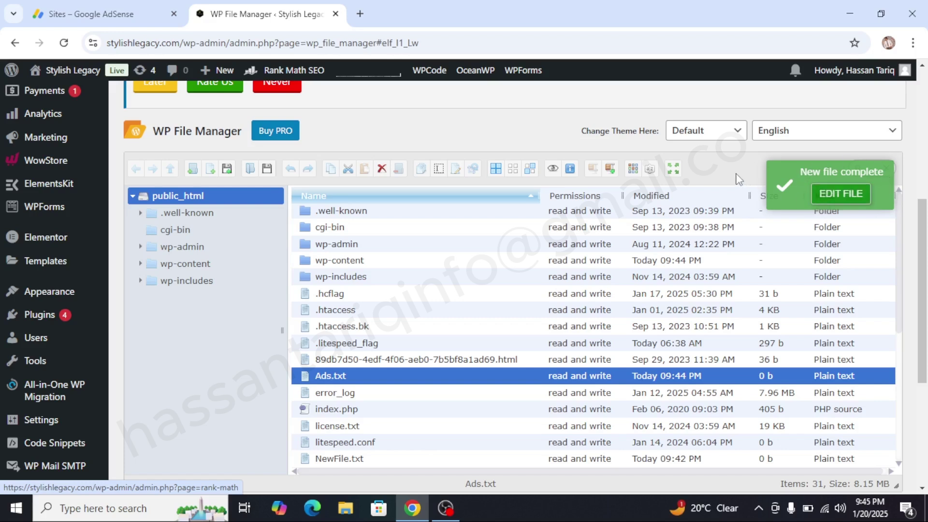
Step: Open the new Ads.txt file from public_html in the code editor
right_click(383, 379)
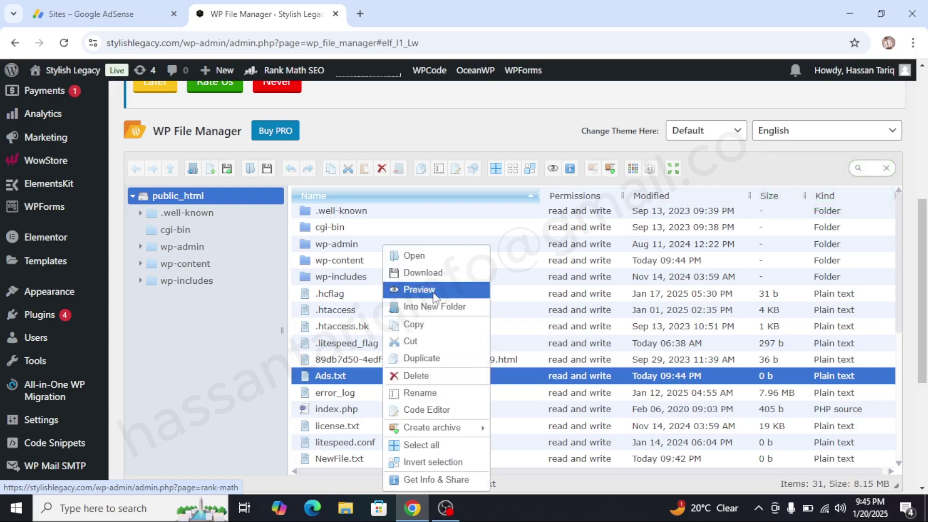
click(437, 410)
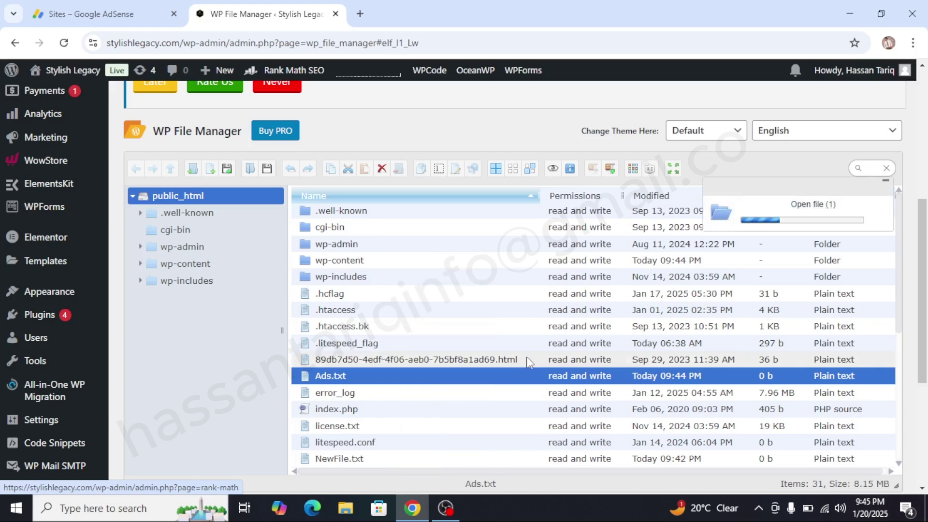
click(455, 231)
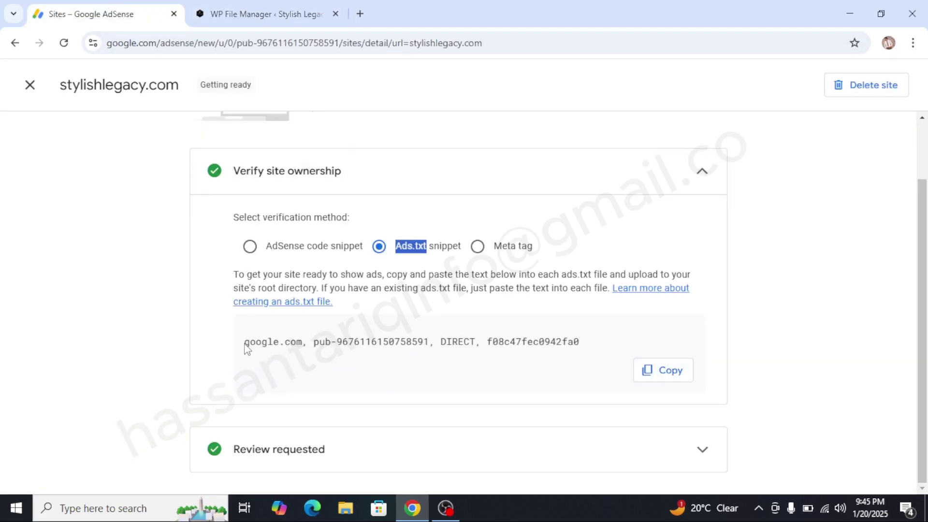
Step: Copy the Ads.txt snippet from Google AdSense, paste it into the open Ads.txt file in WP File Manager, and save and close the file
drag(248, 343, 583, 351)
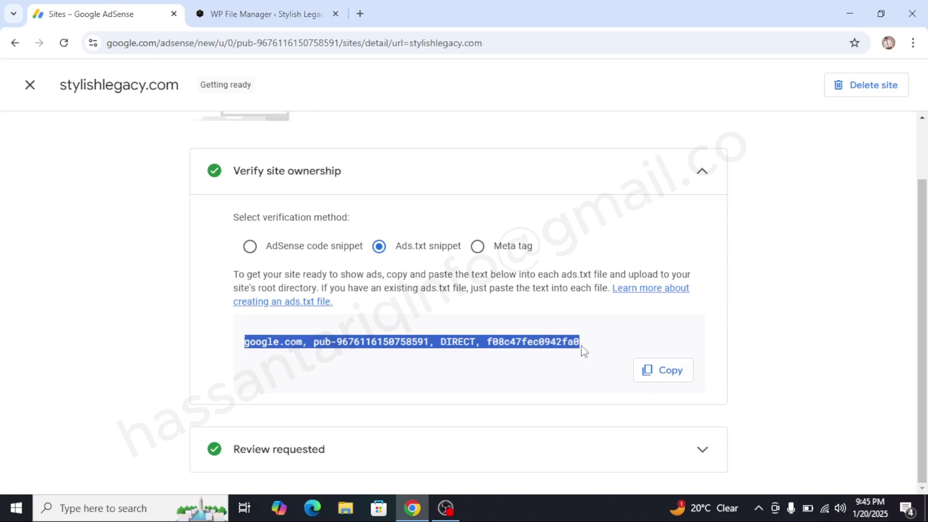
click(669, 373)
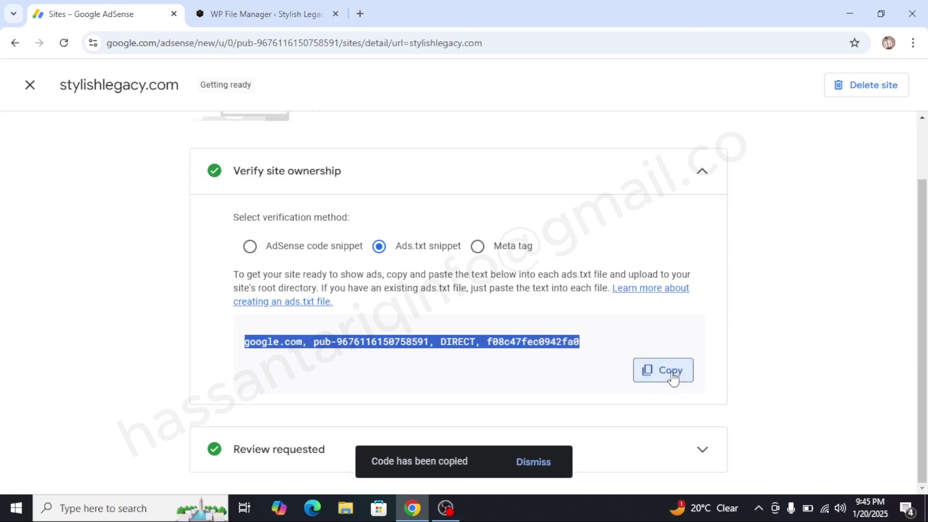
click(267, 14)
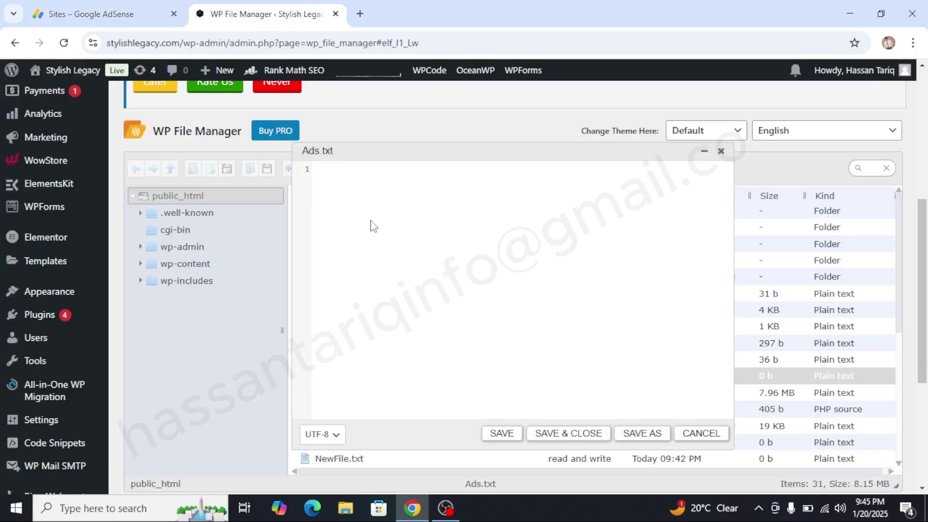
key(ctrl+v)
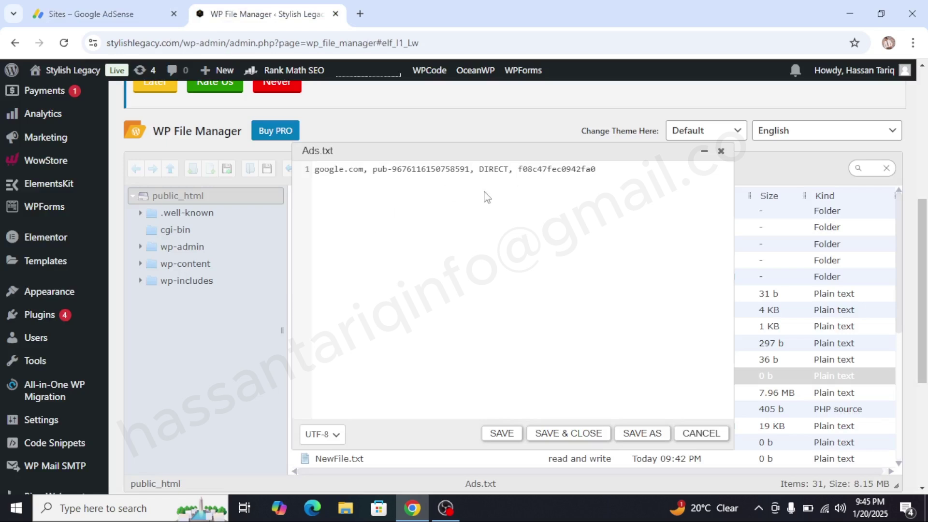
click(549, 434)
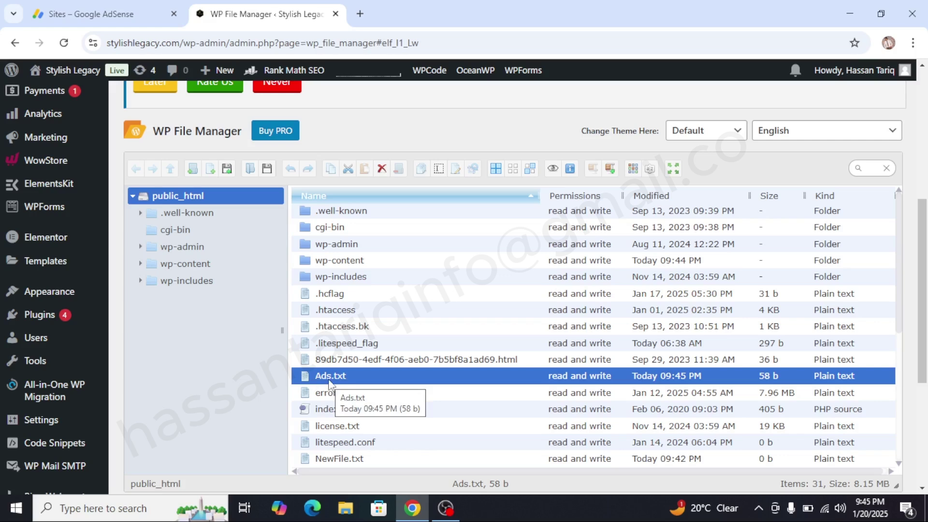
Step: Deactivate the WP File Manager plugin from the installed plugins list
scroll(300, 289, up, 3)
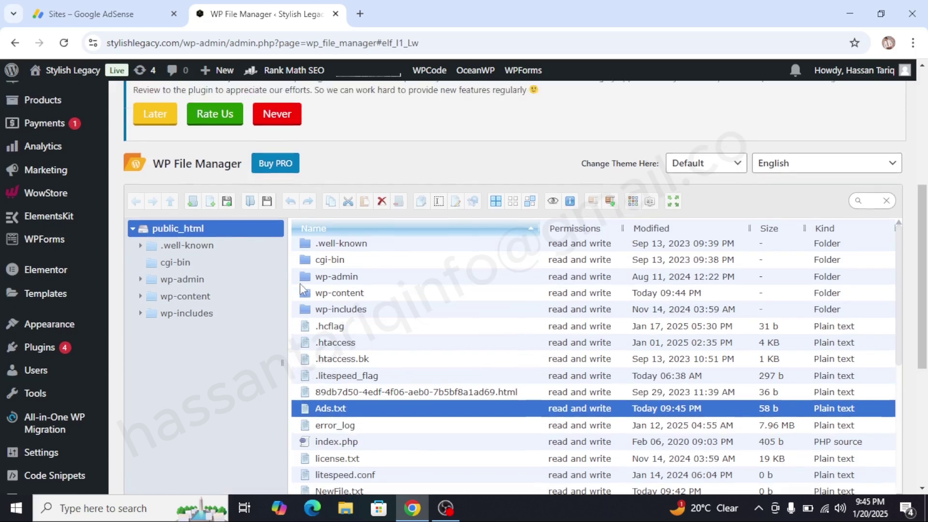
scroll(300, 289, down, 3)
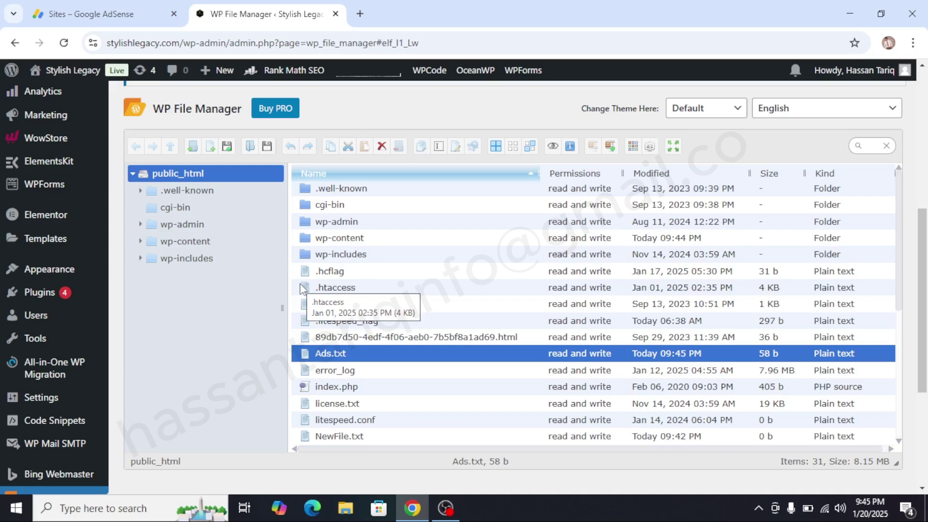
click(38, 296)
click(231, 306)
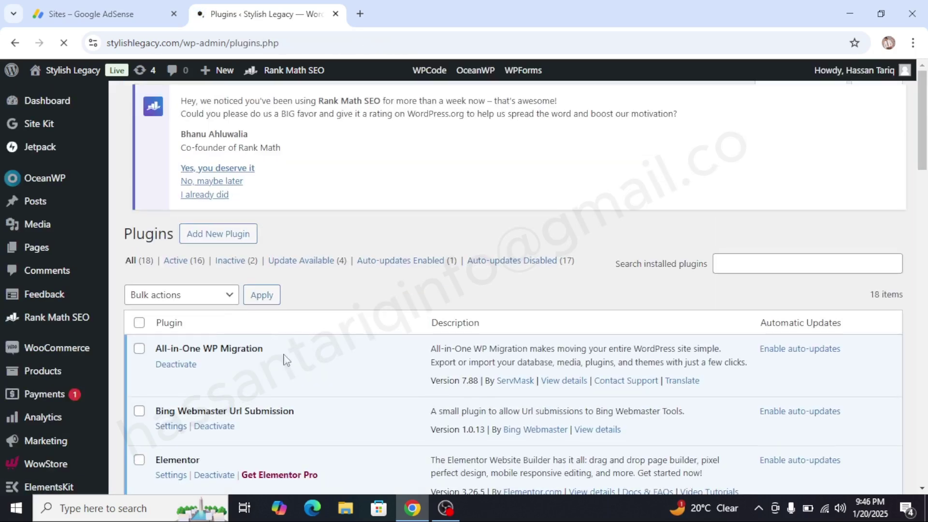
scroll(285, 357, down, 8)
scroll(285, 360, down, 16)
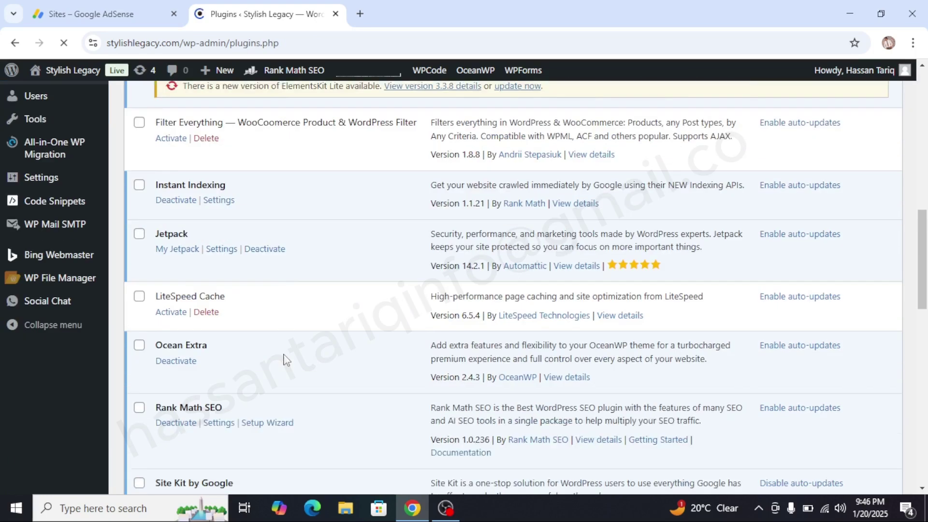
scroll(285, 360, down, 4)
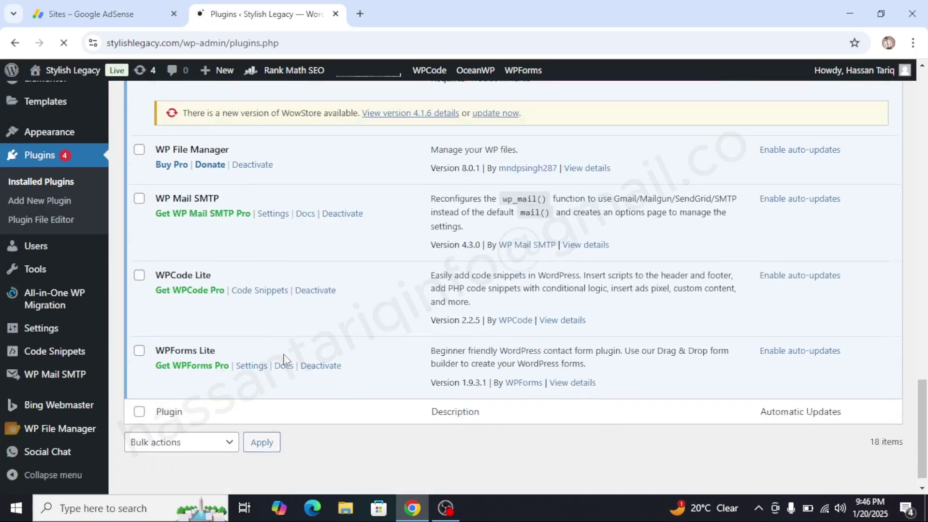
scroll(285, 360, up, 8)
scroll(285, 360, down, 5)
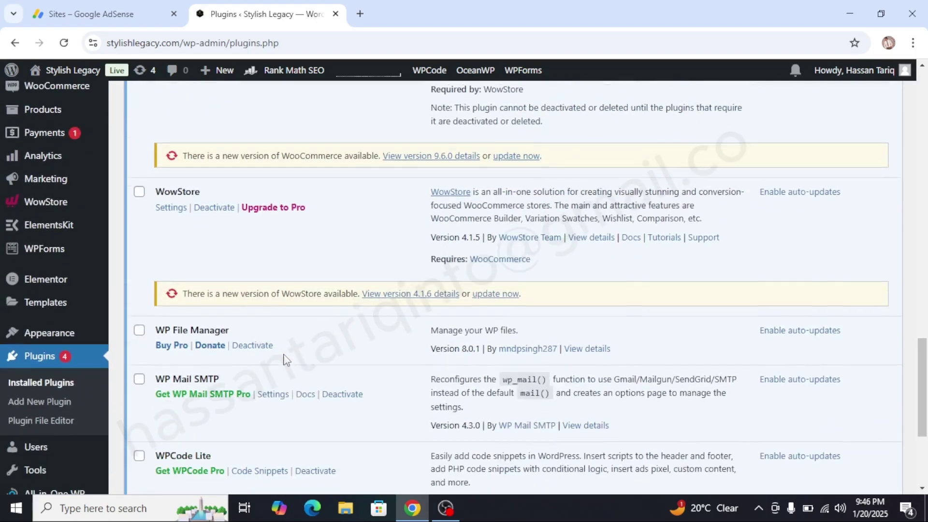
click(244, 344)
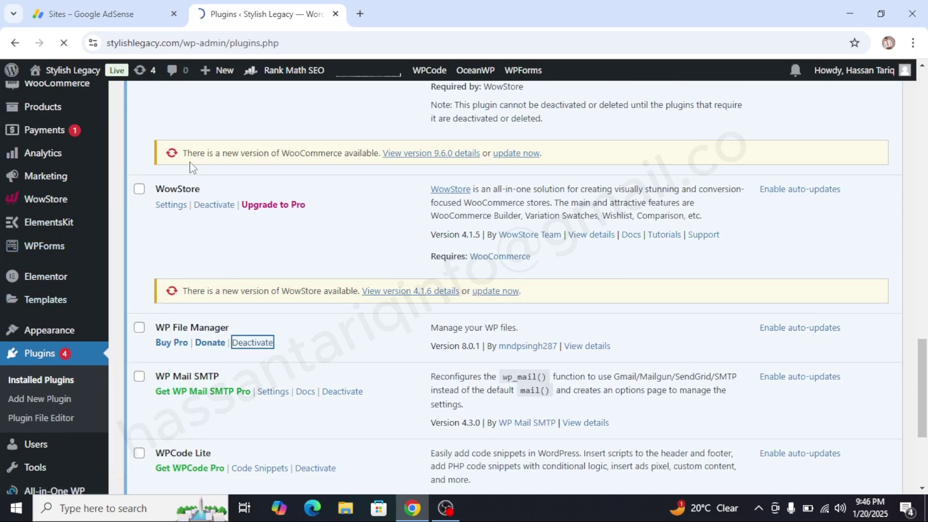
click(109, 3)
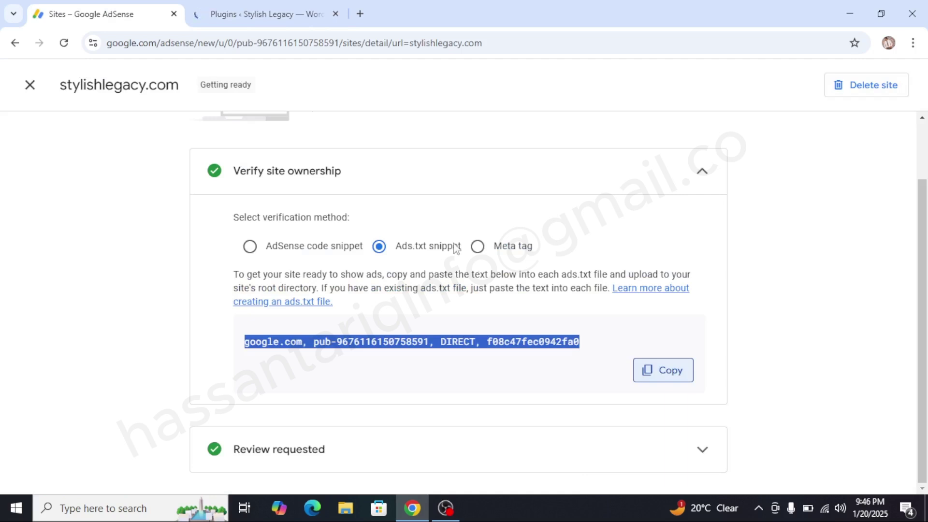
key(ctrl+Tab)
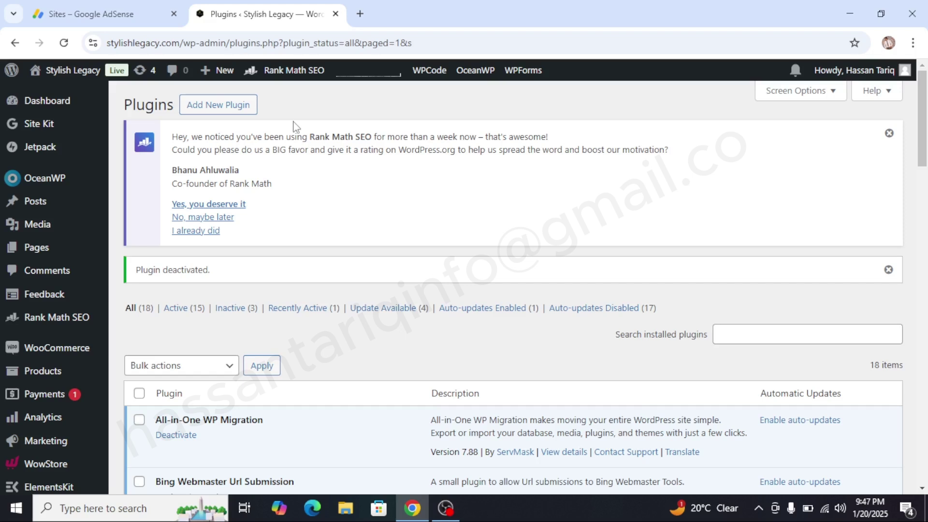
click(362, 12)
key(ctrl+v)
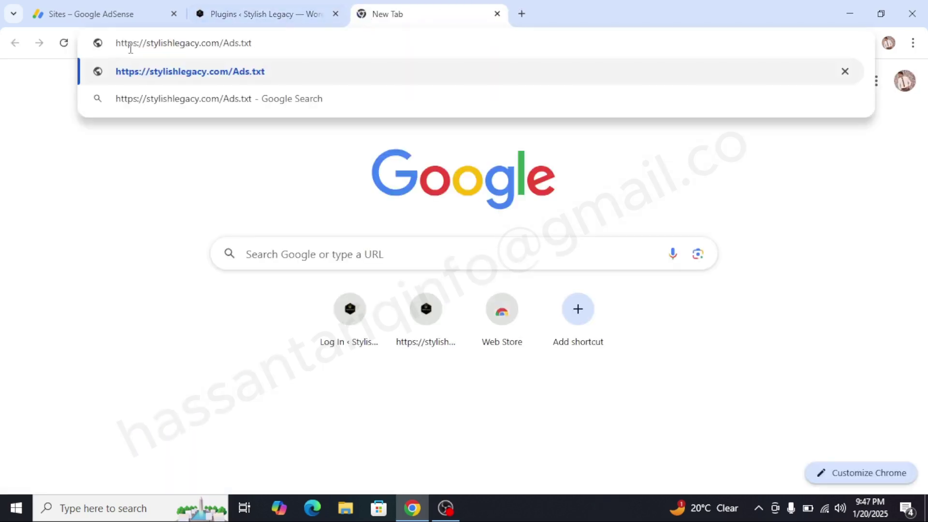
drag(116, 44, 221, 39)
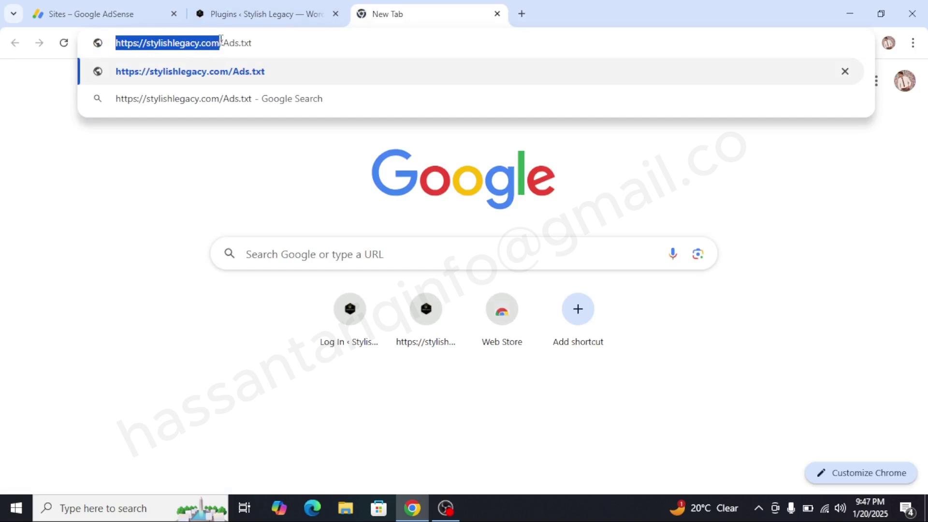
click(256, 46)
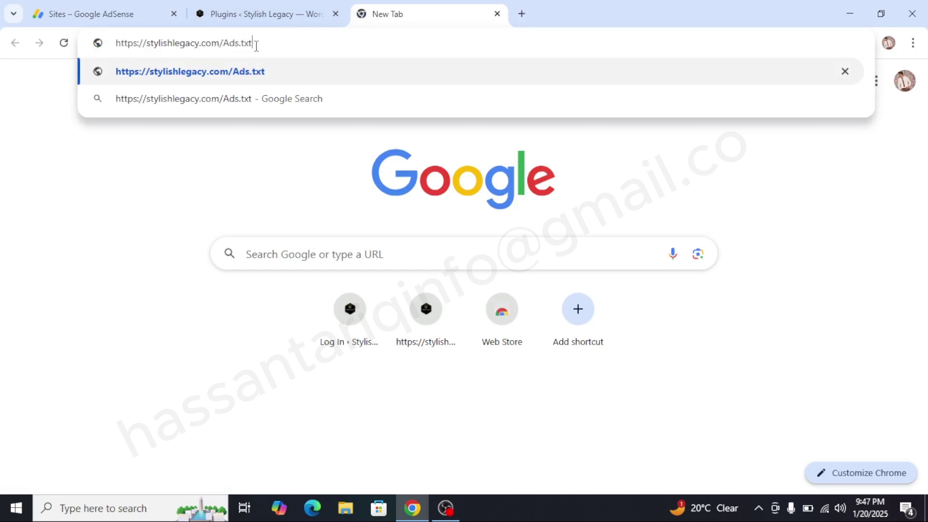
key(Return)
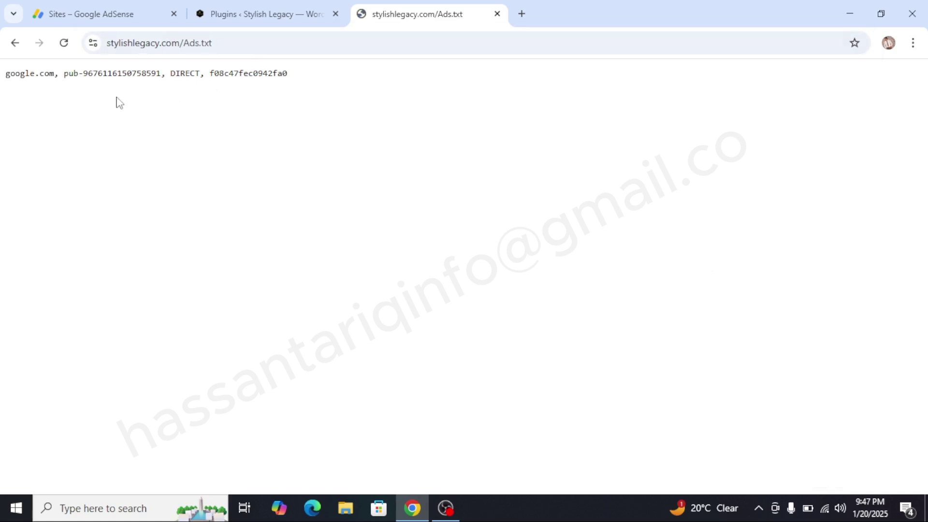